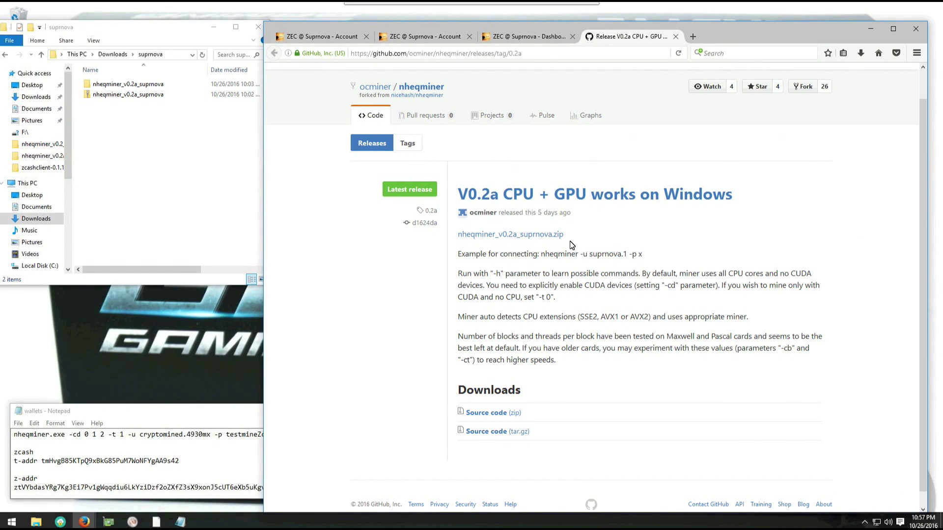
# Step: Begin downloading nheqminer_v0.2a_suprnova.zip, then cancel because the zip is already downloaded
pyautogui.click(524, 237)
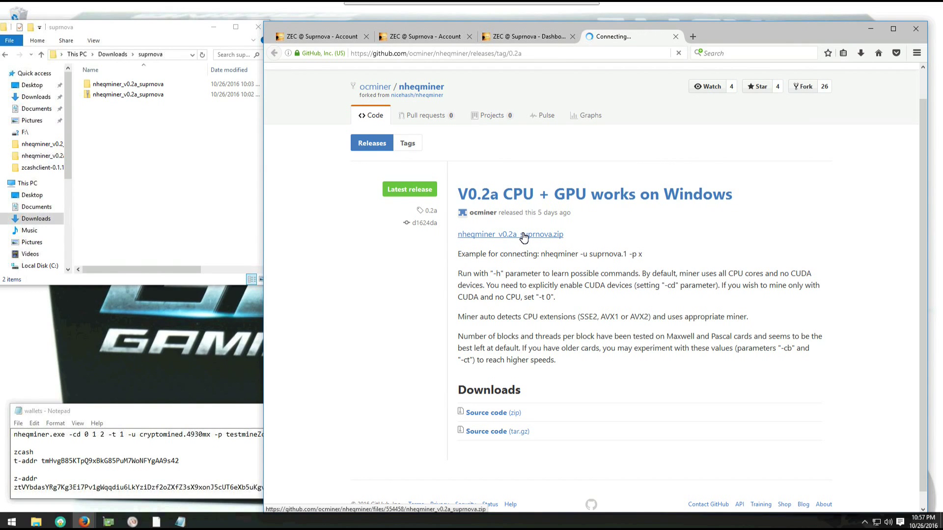
pyautogui.click(502, 240)
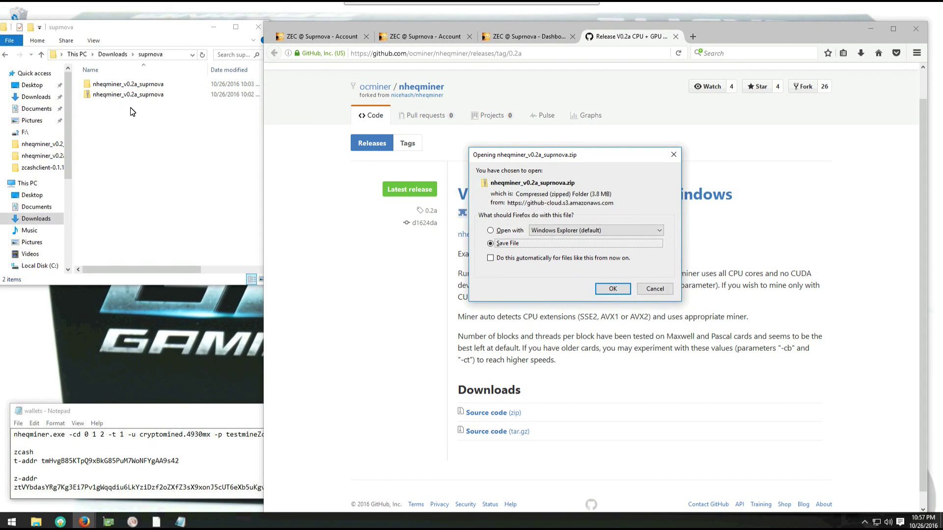
pyautogui.click(127, 94)
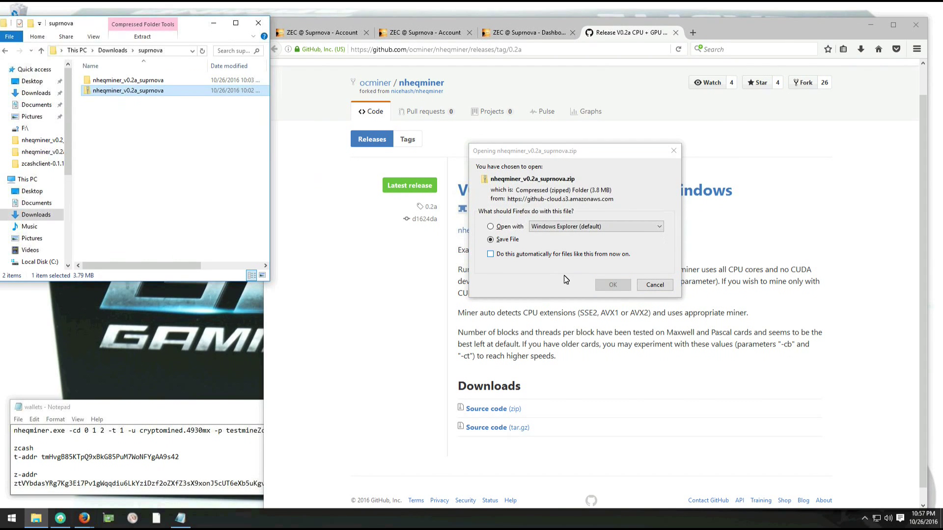
pyautogui.click(662, 291)
pyautogui.click(655, 285)
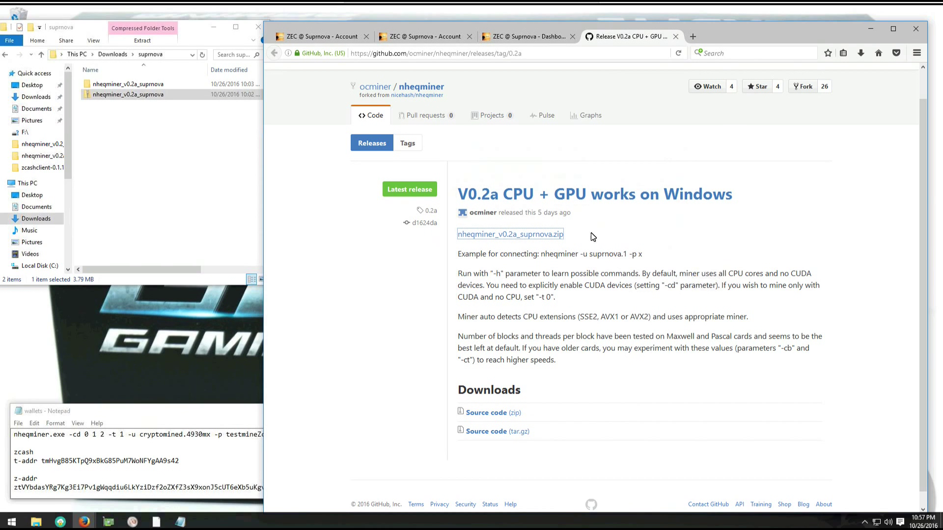
# Step: Open the Suprnova workers page and match the 4930mx worker login against the command's username
pyautogui.click(528, 36)
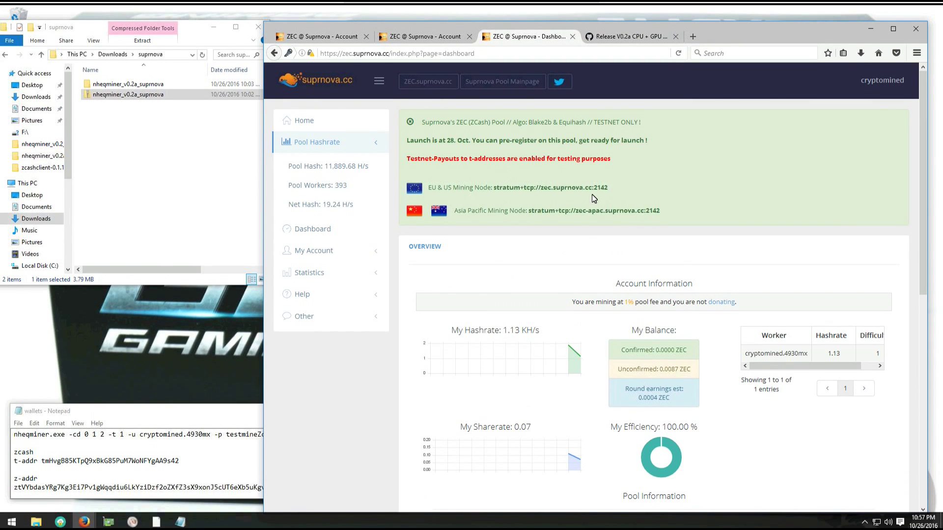
pyautogui.moveTo(240, 413); pyautogui.dragTo(2, 393)
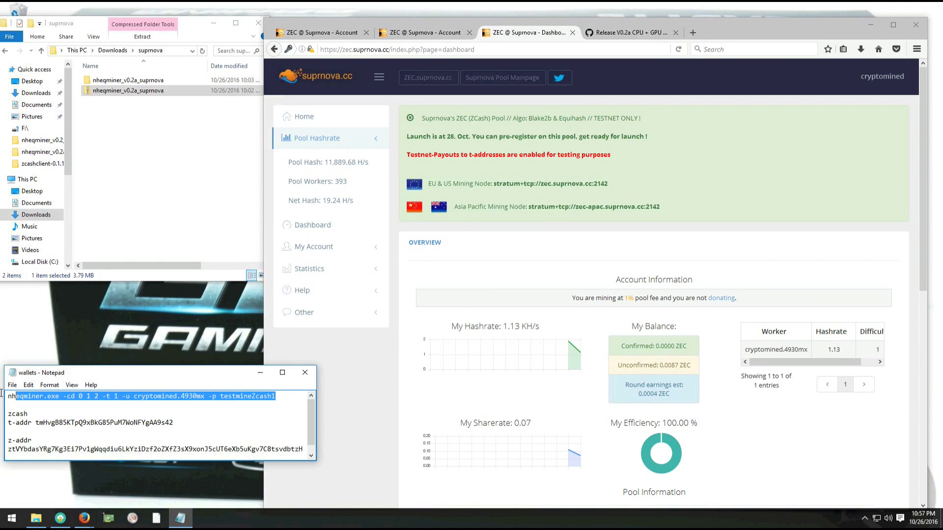
pyautogui.click(421, 38)
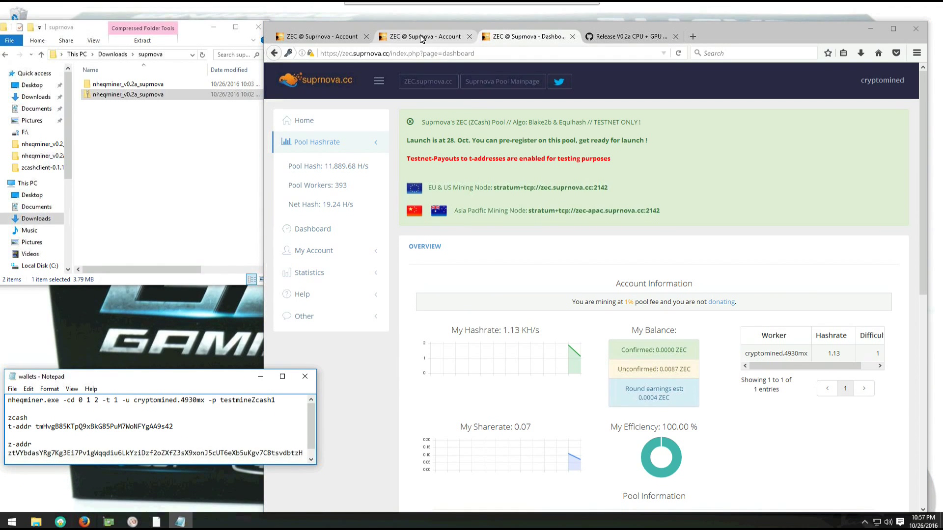
pyautogui.doubleClick(566, 302)
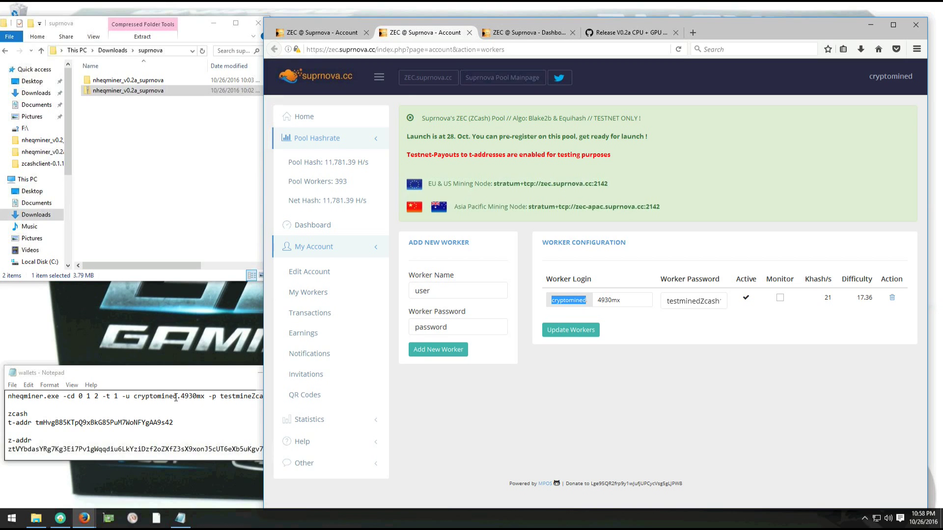
pyautogui.moveTo(176, 397); pyautogui.dragTo(150, 398)
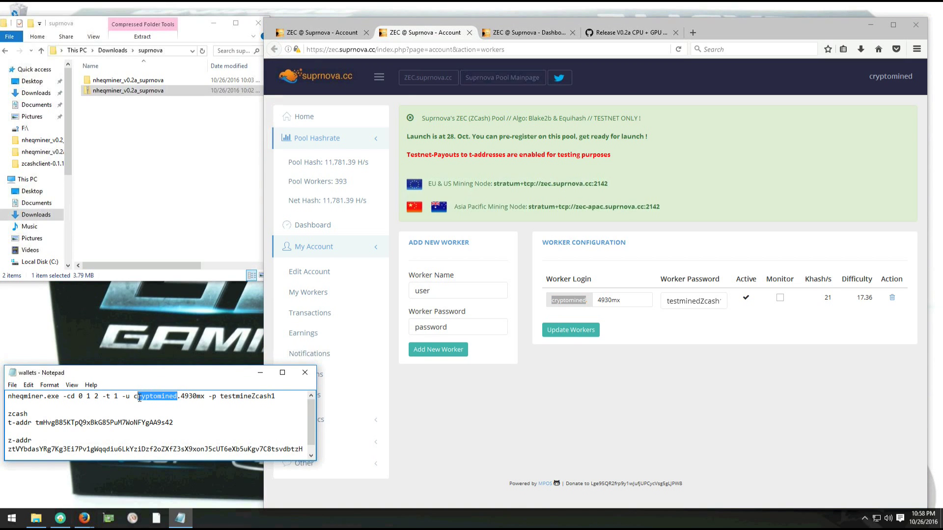
pyautogui.click(652, 300)
pyautogui.doubleClick(603, 300)
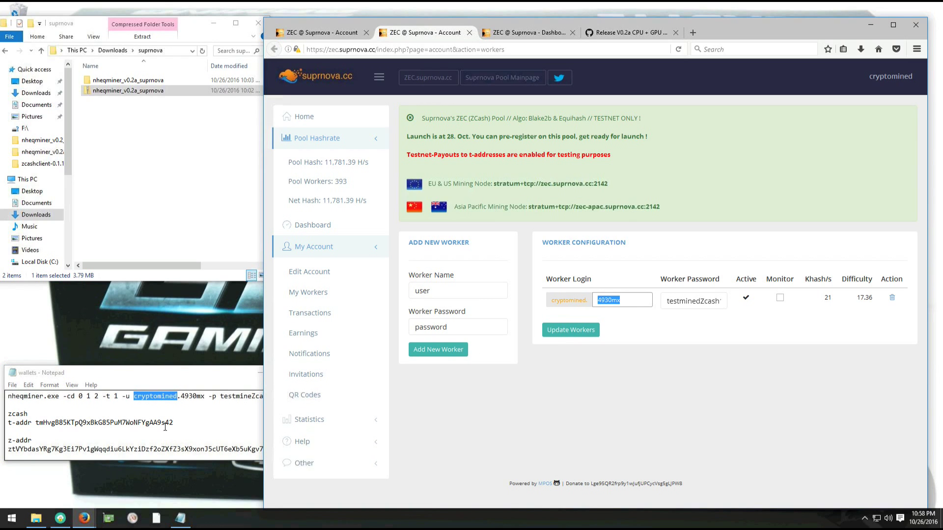
# Step: Compare the worker's password and the -cd 0 1 2 device list with the saved command
pyautogui.click(204, 395)
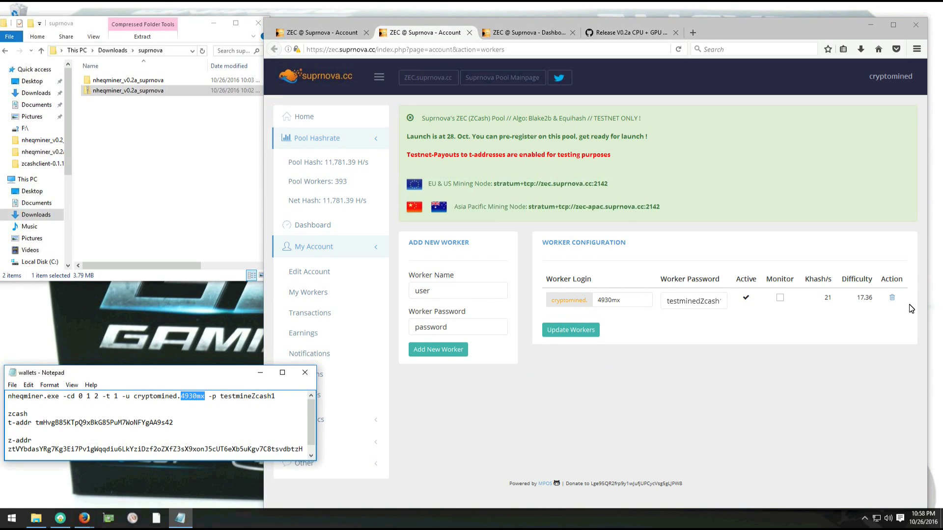
pyautogui.doubleClick(684, 301)
pyautogui.click(212, 423)
pyautogui.doubleClick(221, 397)
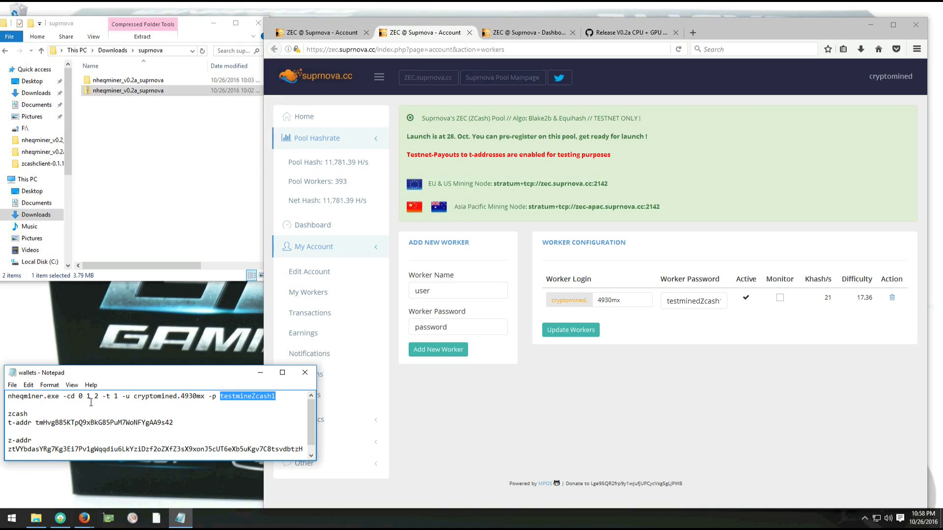
pyautogui.click(70, 397)
pyautogui.moveTo(99, 393); pyautogui.dragTo(101, 393)
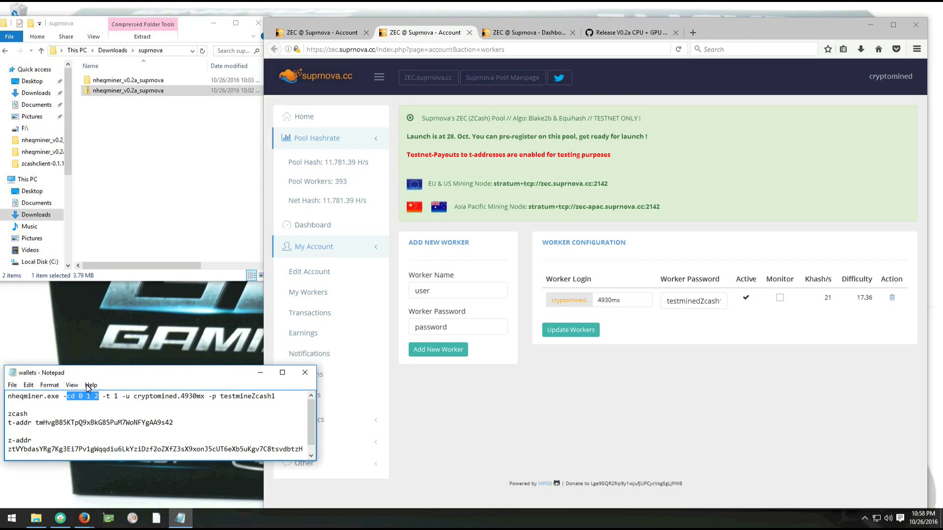
pyautogui.click(103, 397)
pyautogui.click(130, 90)
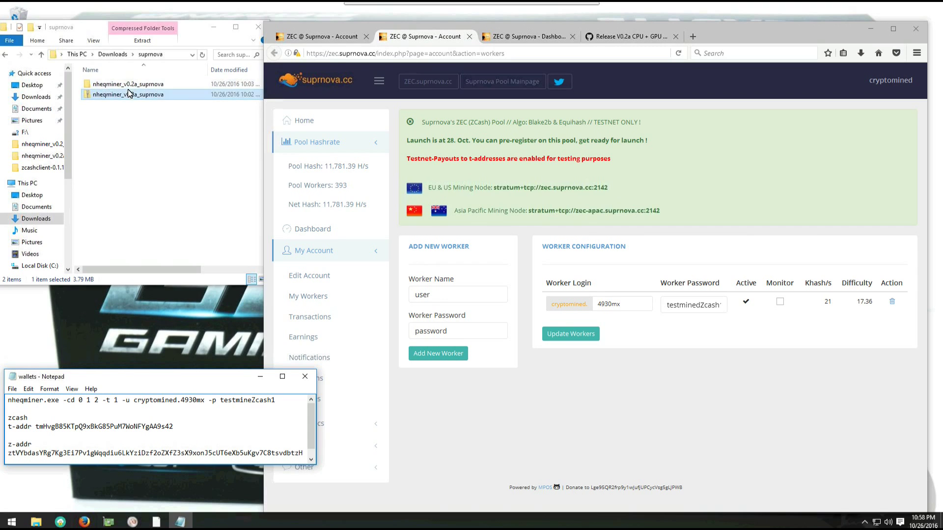
# Step: Open the nheqminer_v0.2a_suprnova folder from the zip, widen it, and select the command text document
pyautogui.doubleClick(129, 93)
pyautogui.doubleClick(127, 95)
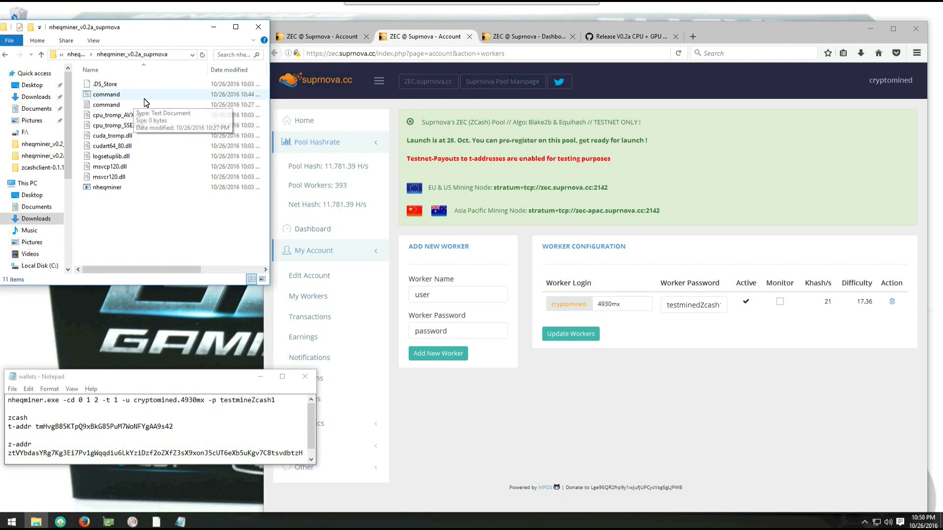
pyautogui.moveTo(269, 119); pyautogui.dragTo(401, 119)
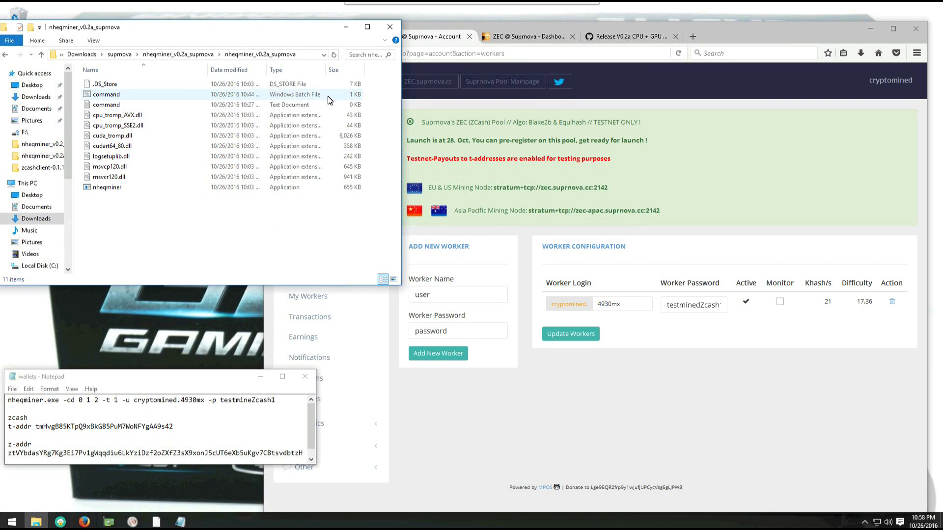
pyautogui.click(297, 94)
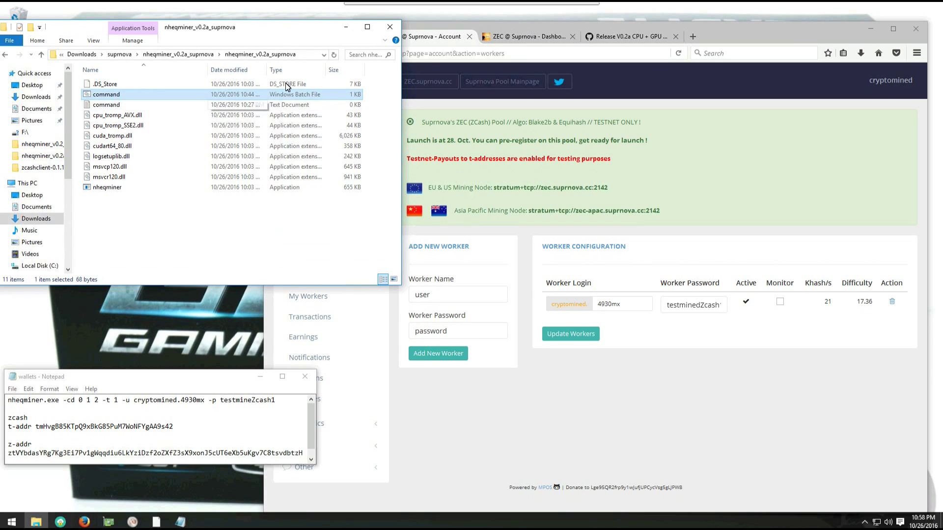
pyautogui.press('Down')
# Step: Open the empty command document and paste in the miner command line from the wallets note
pyautogui.press('Return')
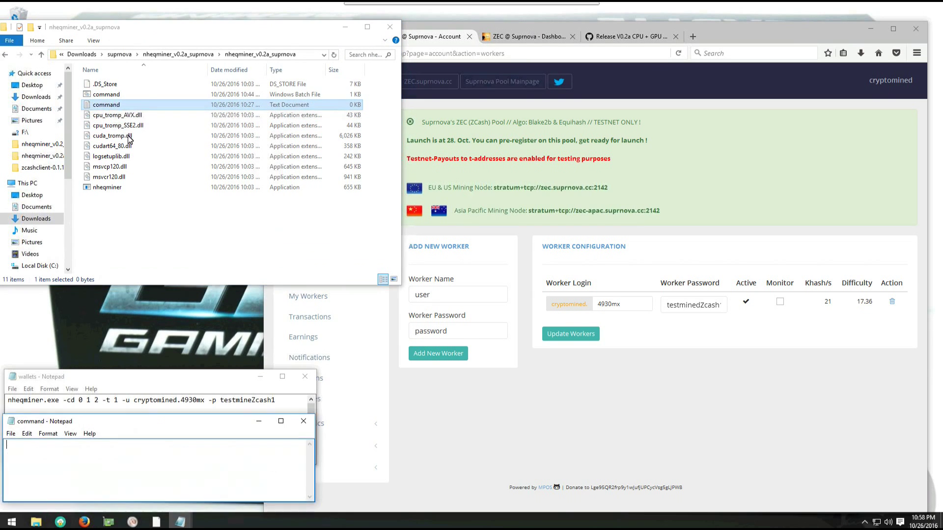
pyautogui.moveTo(148, 421); pyautogui.dragTo(317, 257)
pyautogui.click(278, 396)
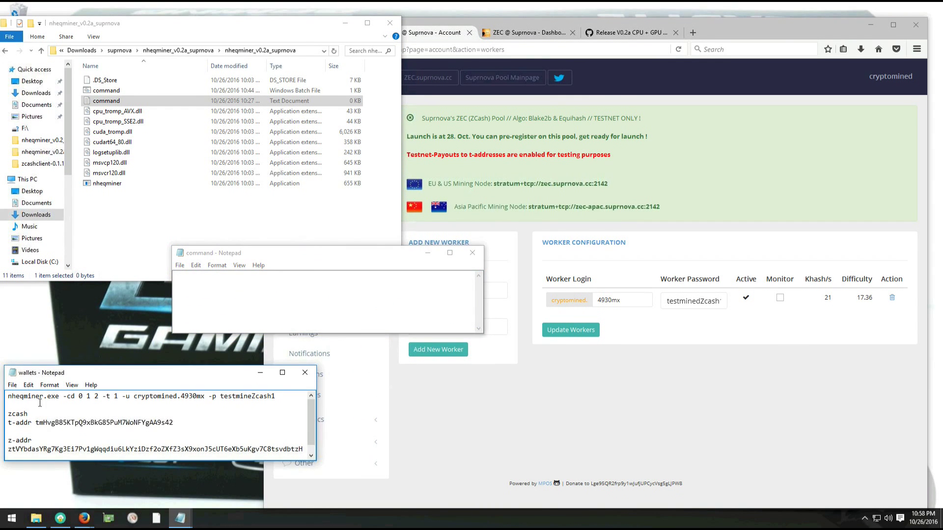
pyautogui.moveTo(278, 396); pyautogui.dragTo(2, 388)
pyautogui.rightClick(23, 395)
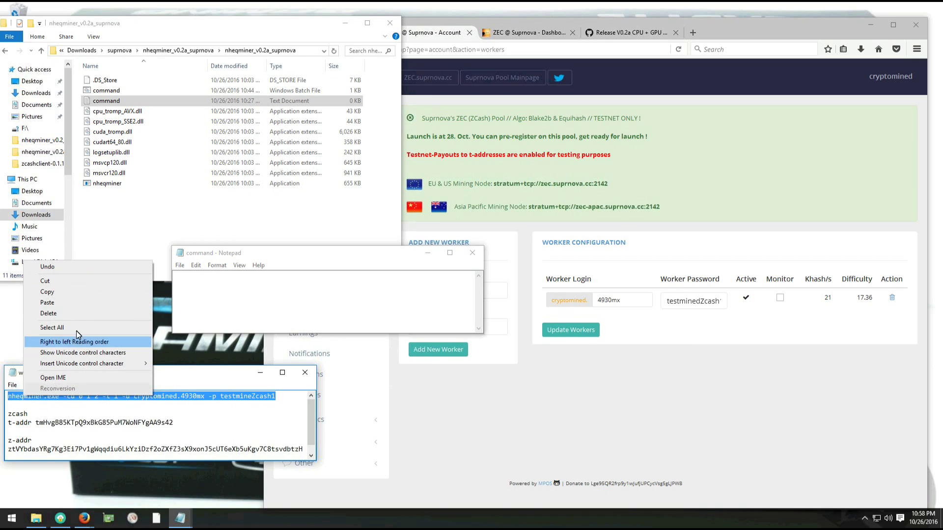
pyautogui.click(132, 296)
pyautogui.click(301, 297)
pyautogui.rightClick(301, 297)
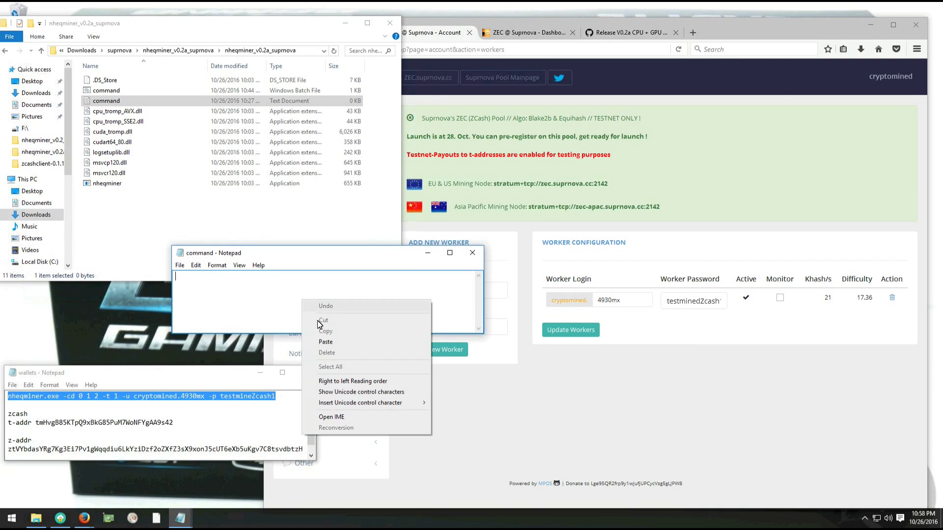
pyautogui.click(316, 341)
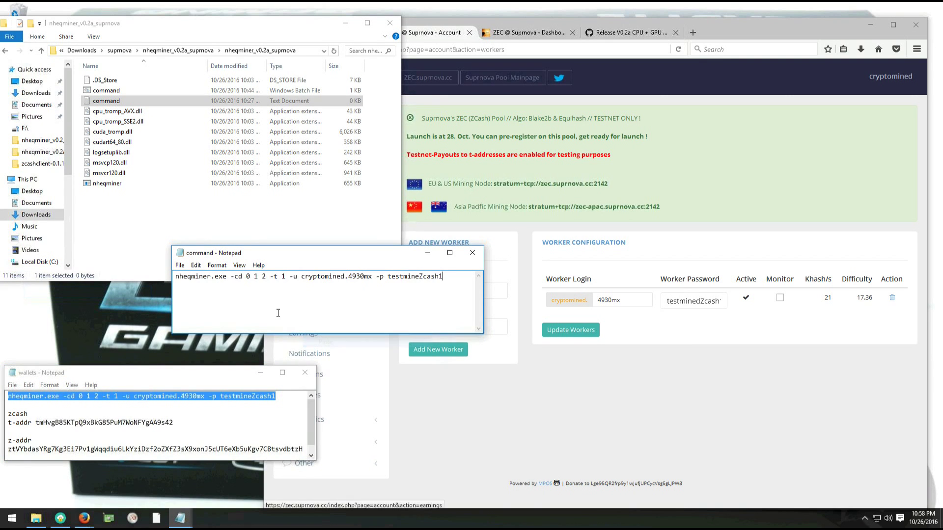
# Step: Save the note as command.bat with All Files type, replacing the existing file
pyautogui.click(179, 265)
pyautogui.click(199, 301)
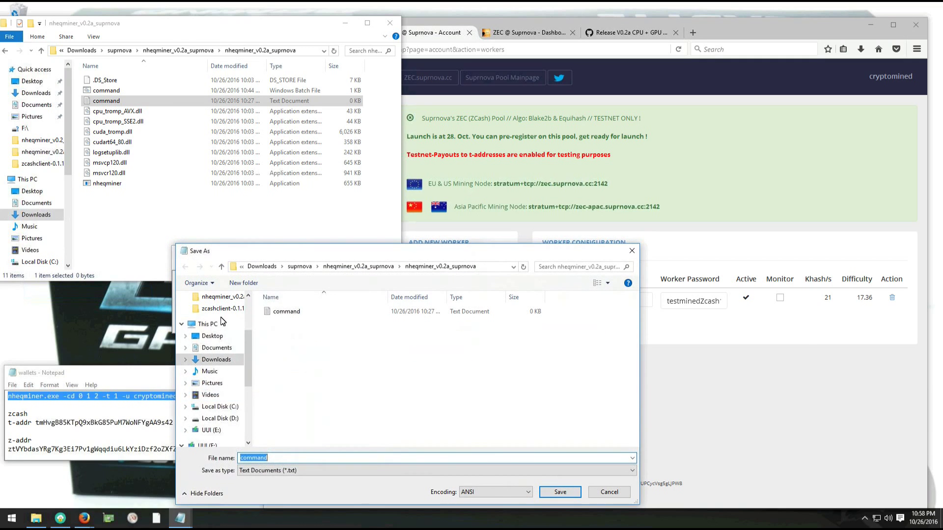
pyautogui.click(275, 456)
pyautogui.write('.bat')
pyautogui.click(305, 472)
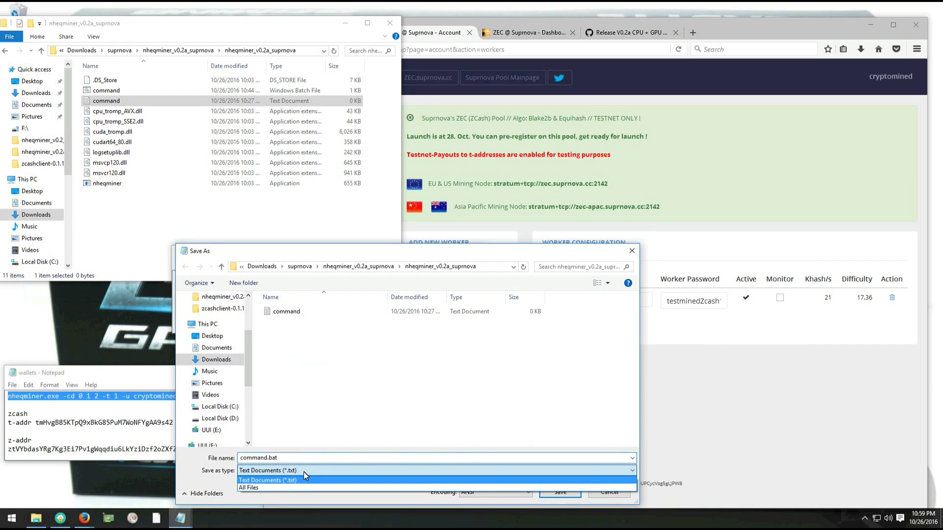
pyautogui.click(314, 486)
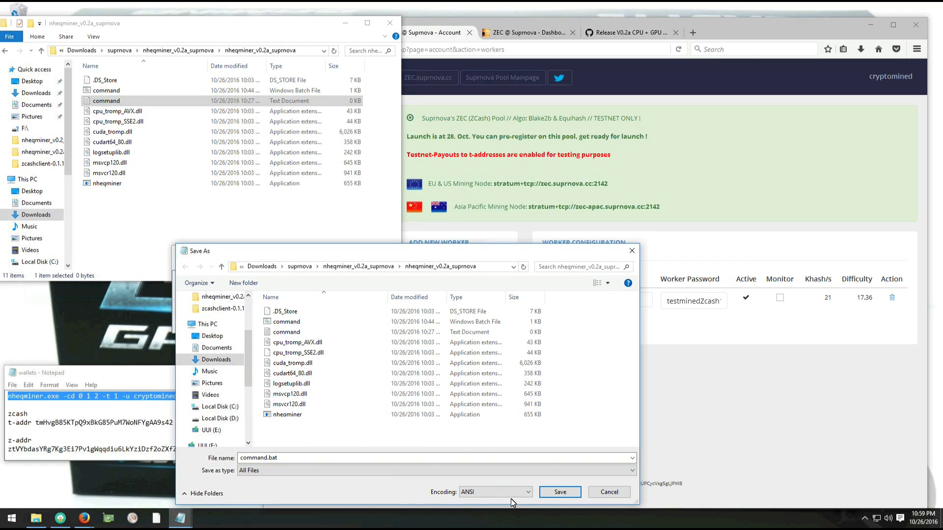
pyautogui.click(559, 492)
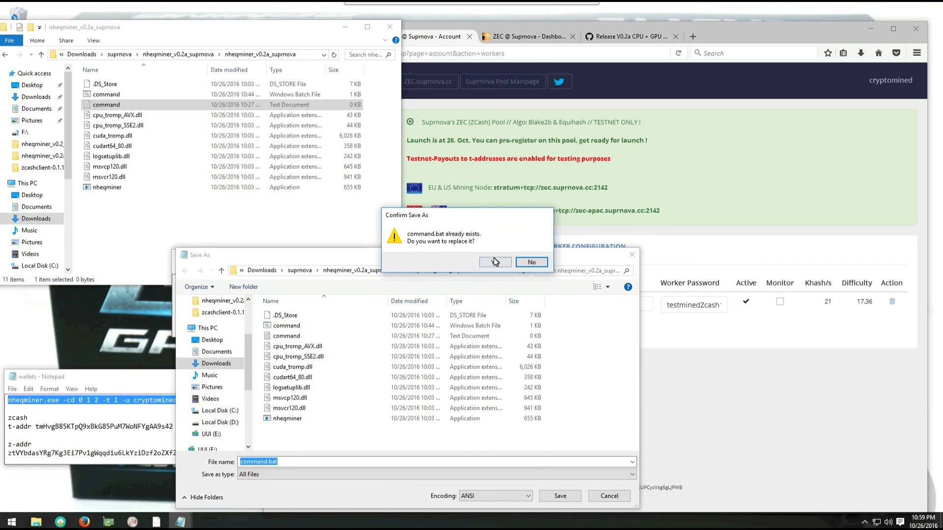
pyautogui.click(495, 262)
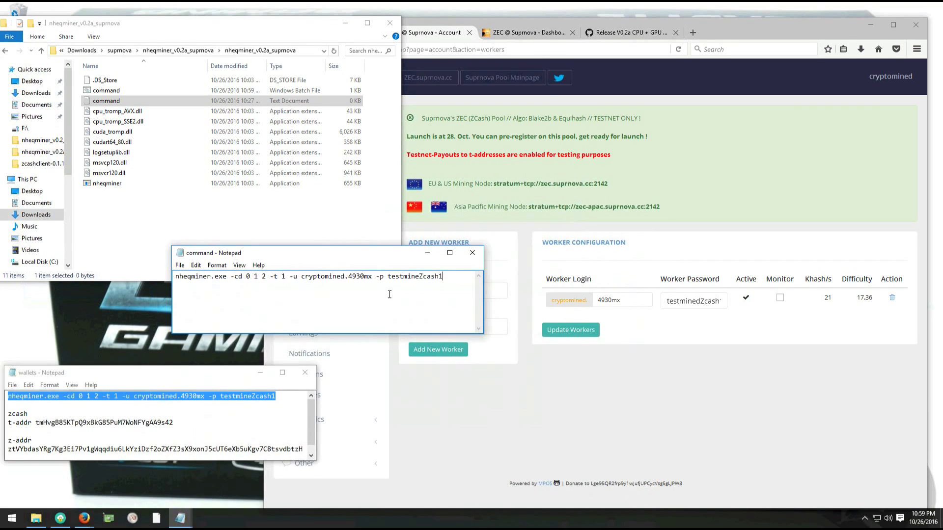
# Step: Select command.bat in the folder, then move the Notepad window lower left and minimize it
pyautogui.click(141, 102)
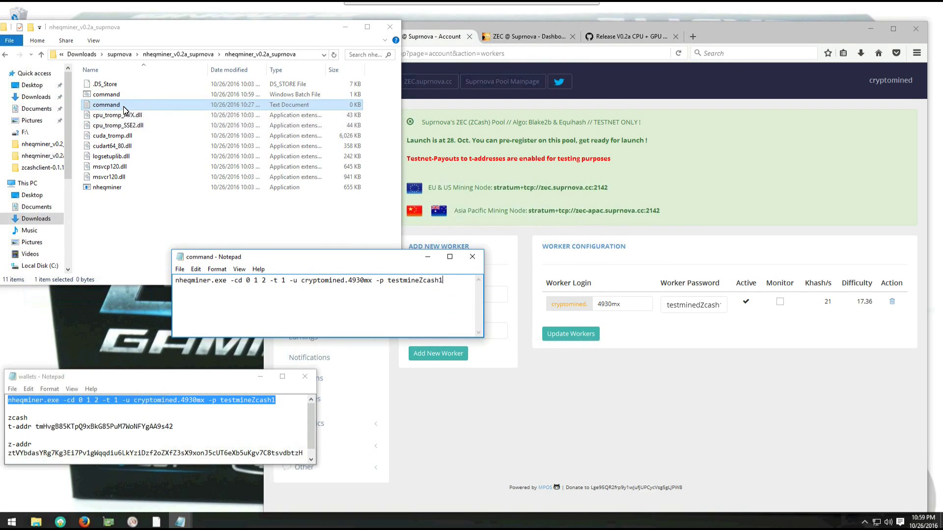
pyautogui.click(101, 96)
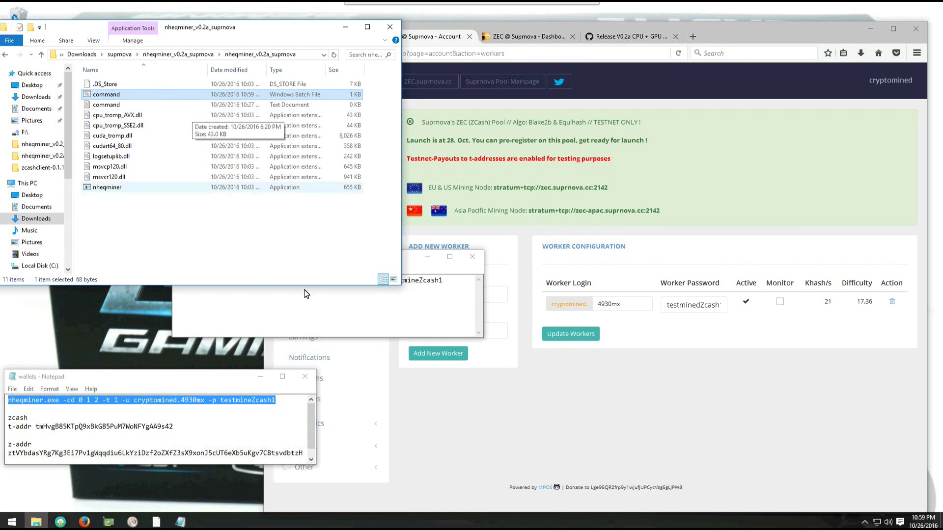
pyautogui.click(330, 296)
pyautogui.moveTo(321, 253); pyautogui.dragTo(160, 303)
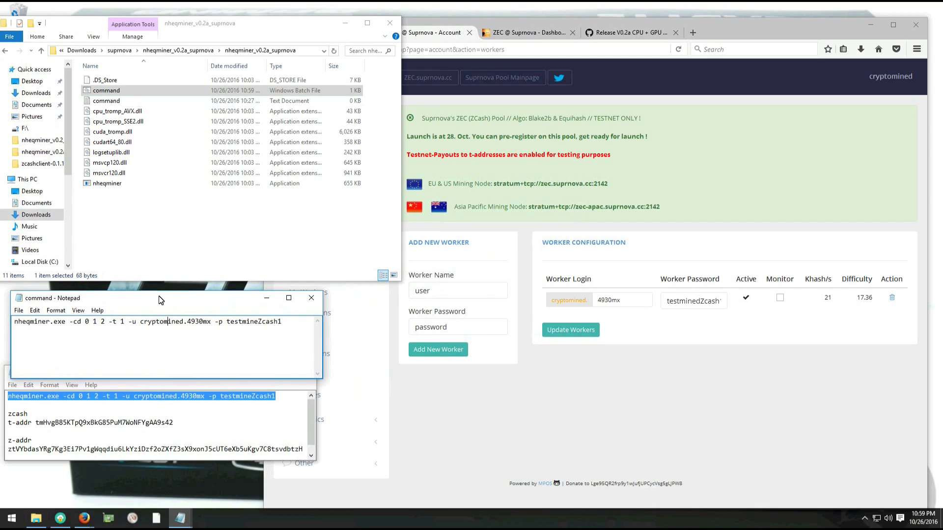
pyautogui.click(267, 298)
# Step: Run command.bat to start nheqminer, placing its console narrowed at the top-left
pyautogui.doubleClick(96, 93)
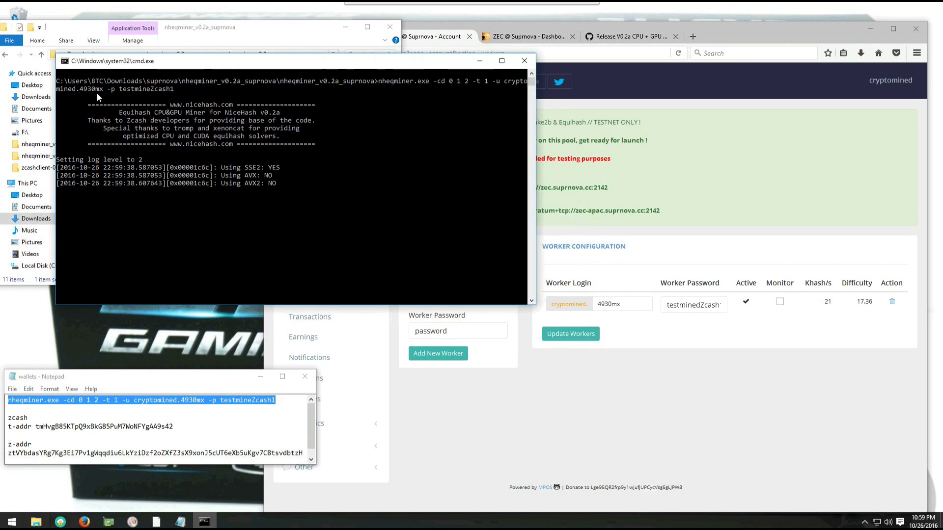
pyautogui.moveTo(122, 58); pyautogui.dragTo(61, 17)
pyautogui.moveTo(471, 262); pyautogui.dragTo(459, 295)
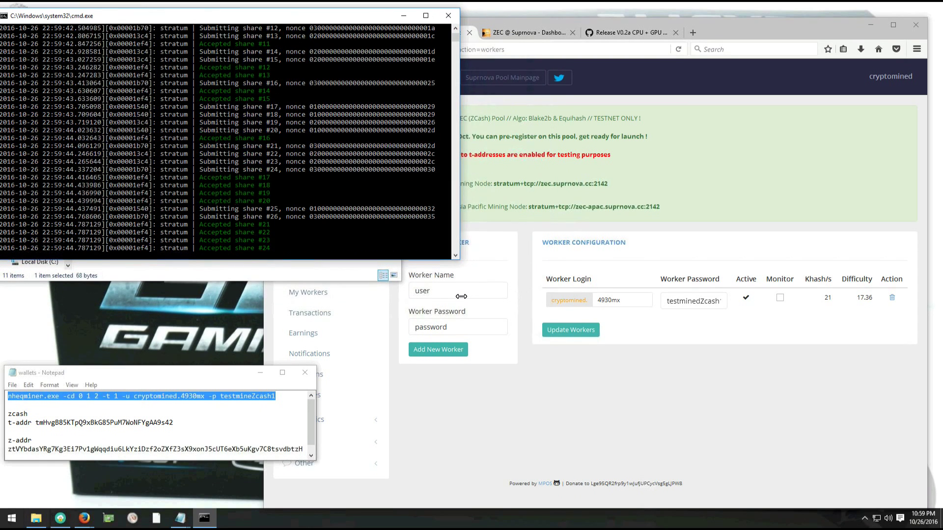
pyautogui.click(573, 432)
# Step: On the Edit Account page, check the Payment Address against the wallet's t-addr
pyautogui.click(339, 37)
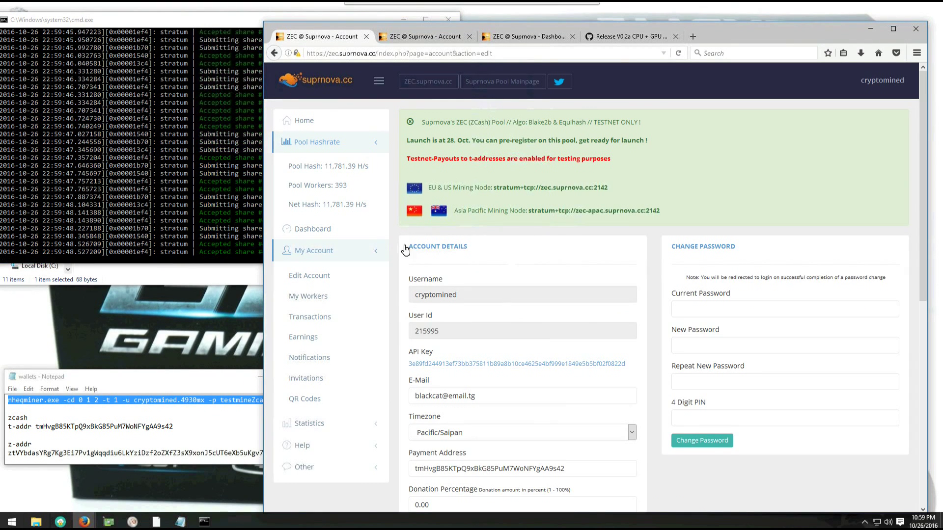
pyautogui.scroll(-5, 431, 350)
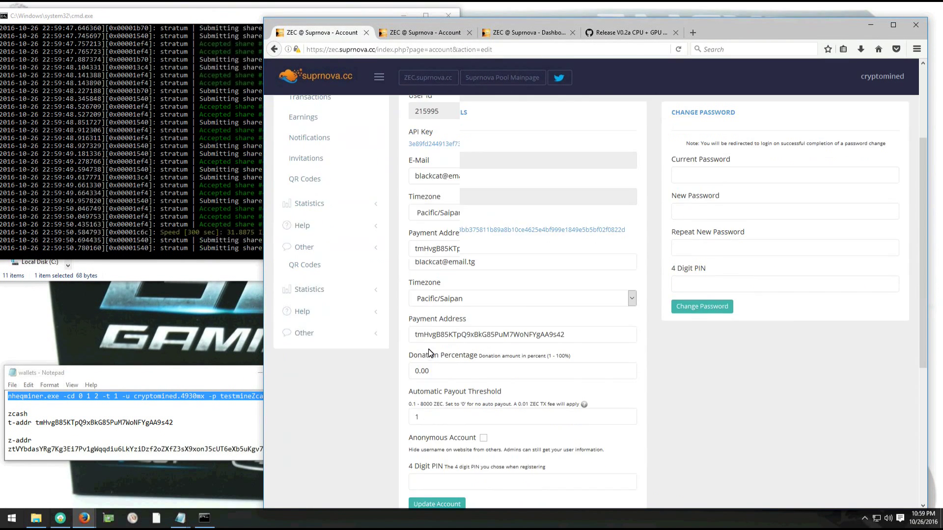
pyautogui.doubleClick(442, 245)
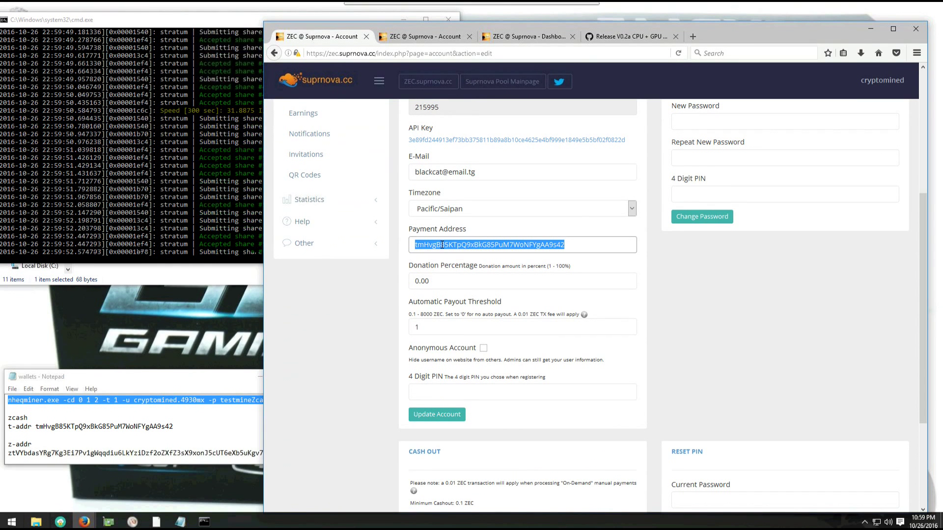
pyautogui.click(449, 230)
pyautogui.moveTo(449, 230); pyautogui.dragTo(407, 231)
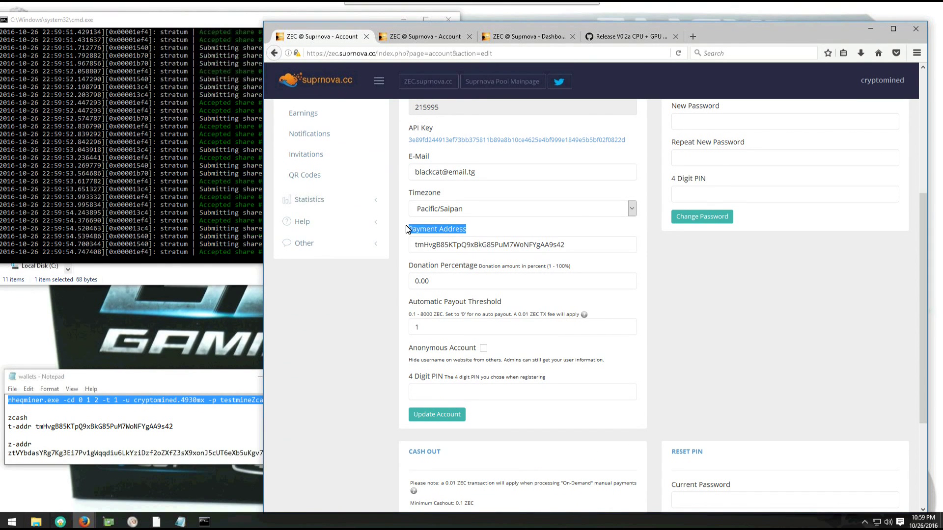
pyautogui.click(412, 230)
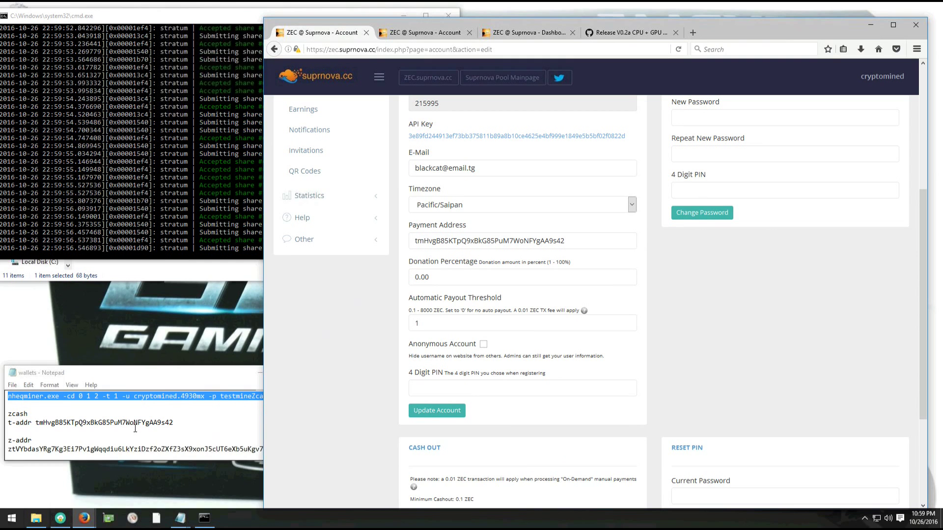
pyautogui.click(135, 428)
pyautogui.doubleClick(67, 423)
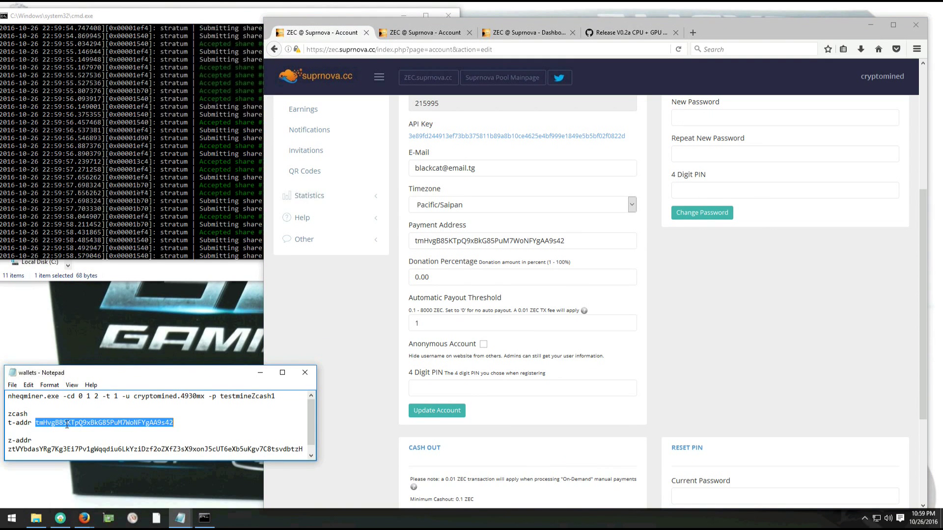
pyautogui.doubleClick(92, 448)
pyautogui.doubleClick(102, 422)
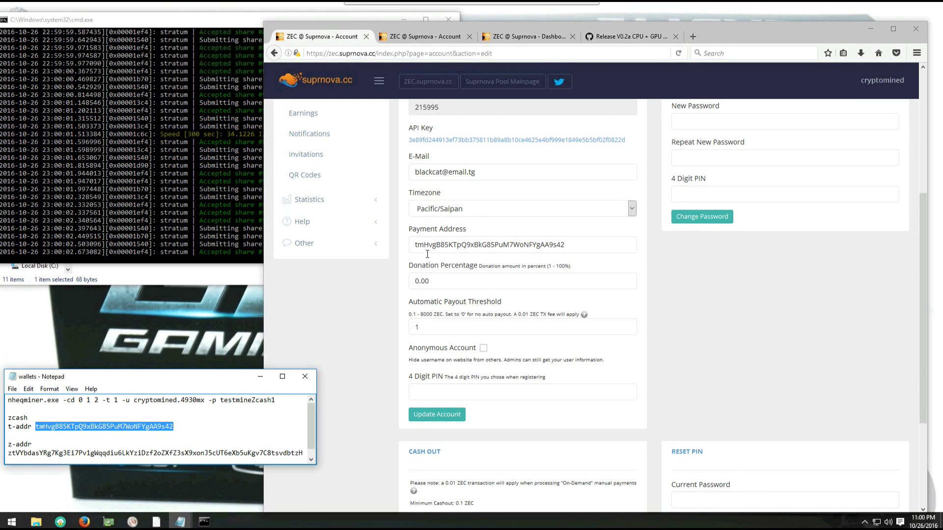
# Step: Set Automatic Payout Threshold to 1 and enter the 4-digit PIN
pyautogui.doubleClick(433, 326)
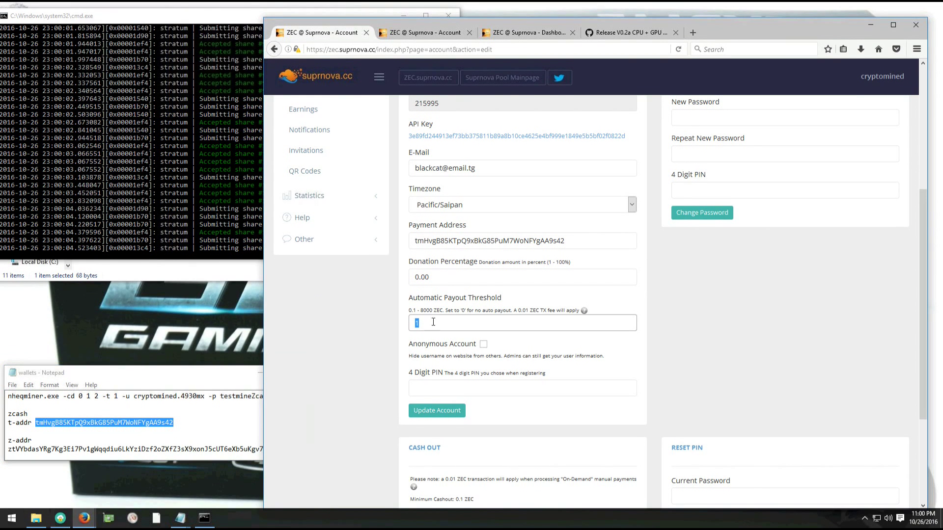
pyautogui.doubleClick(417, 321)
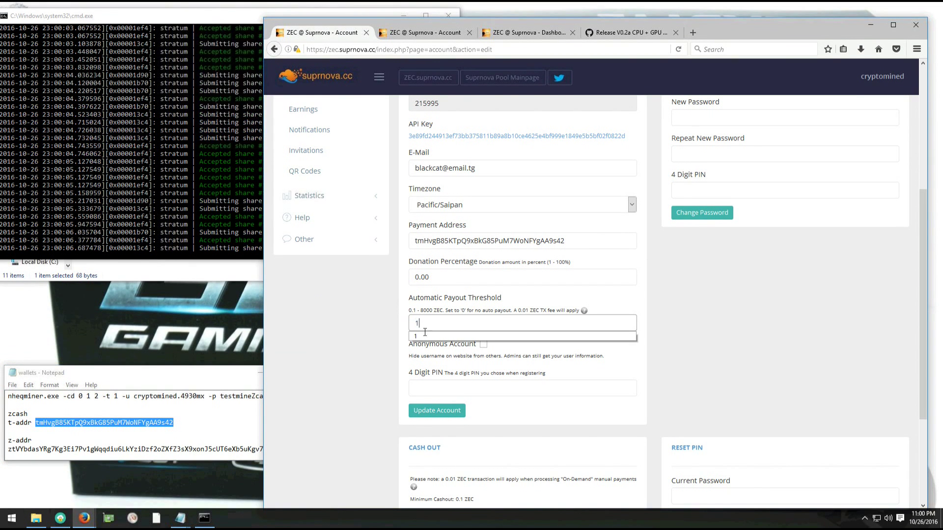
pyautogui.press('Down')
pyautogui.click(433, 392)
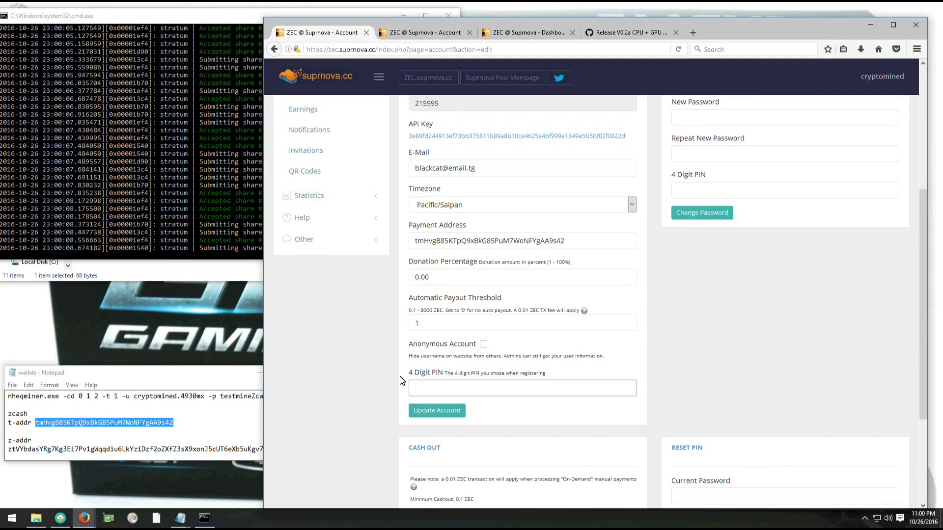
pyautogui.write('••••')
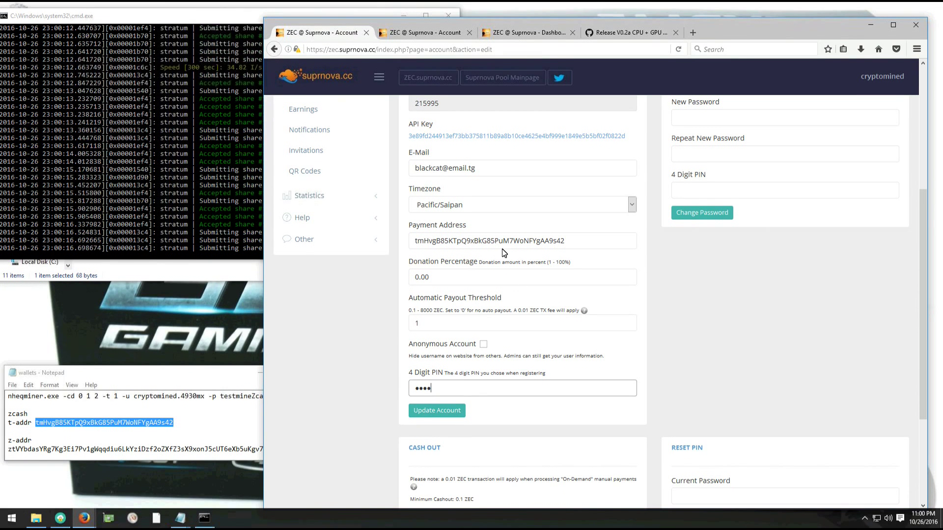
pyautogui.click(400, 39)
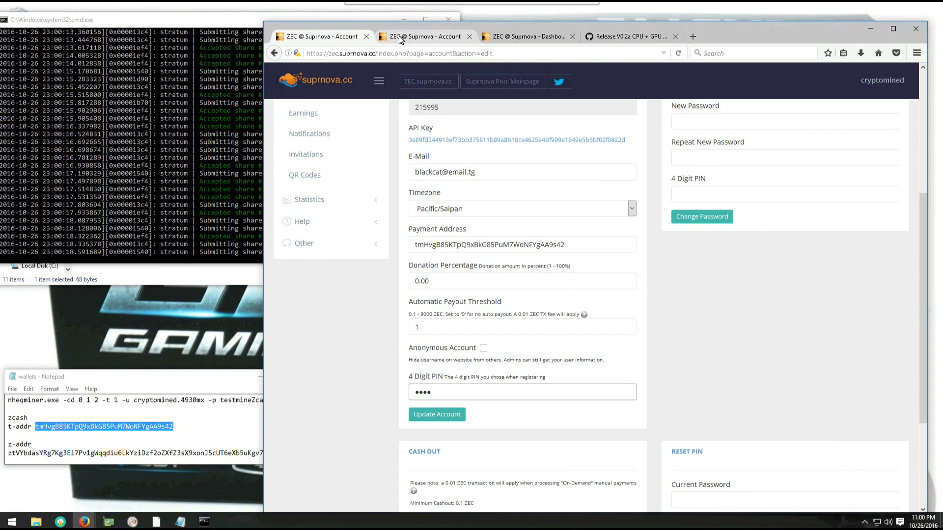
# Step: Show the dashboard with the worker at 10.48 hashrate, narrowing the browser beside the console
pyautogui.click(510, 37)
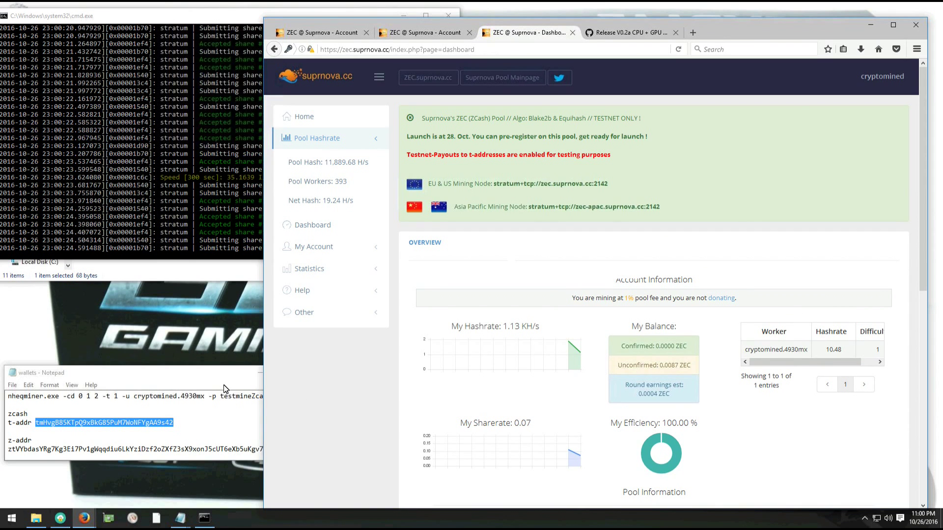
pyautogui.click(261, 346)
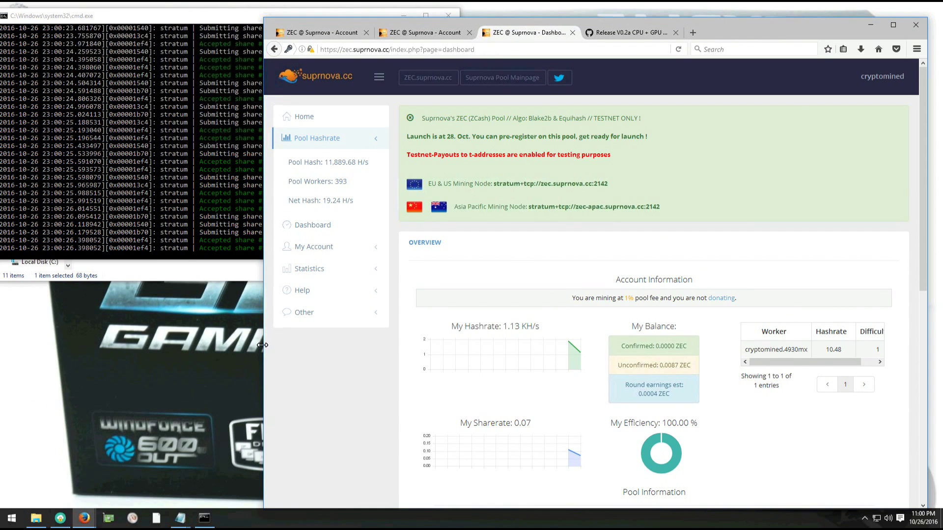
pyautogui.moveTo(262, 345); pyautogui.dragTo(426, 341)
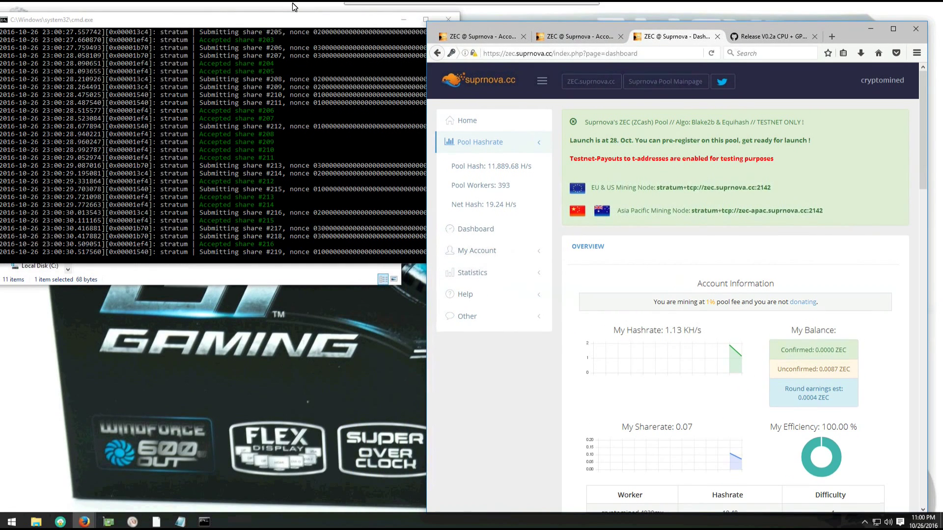
# Step: Bring the nheqminer console forward and stretch it taller to watch accepted shares and Sols/s
pyautogui.click(289, 19)
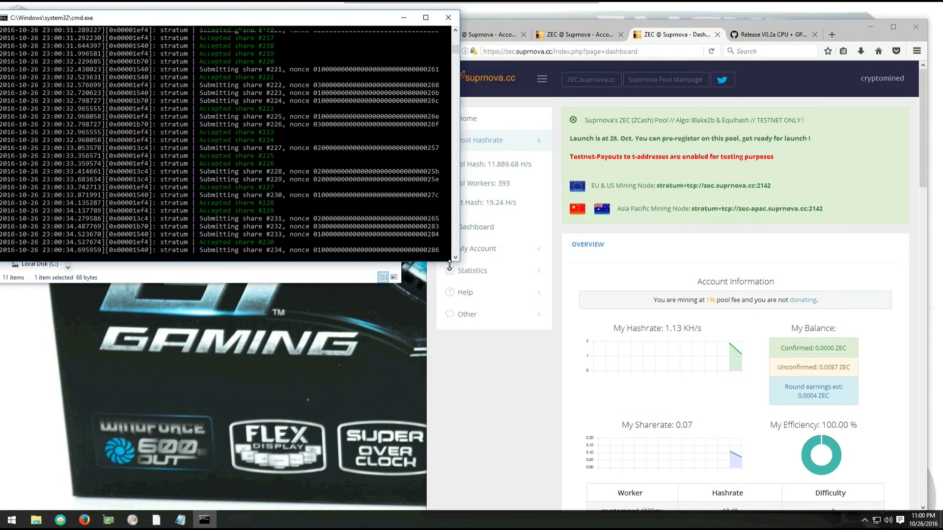
pyautogui.moveTo(449, 266); pyautogui.dragTo(431, 494)
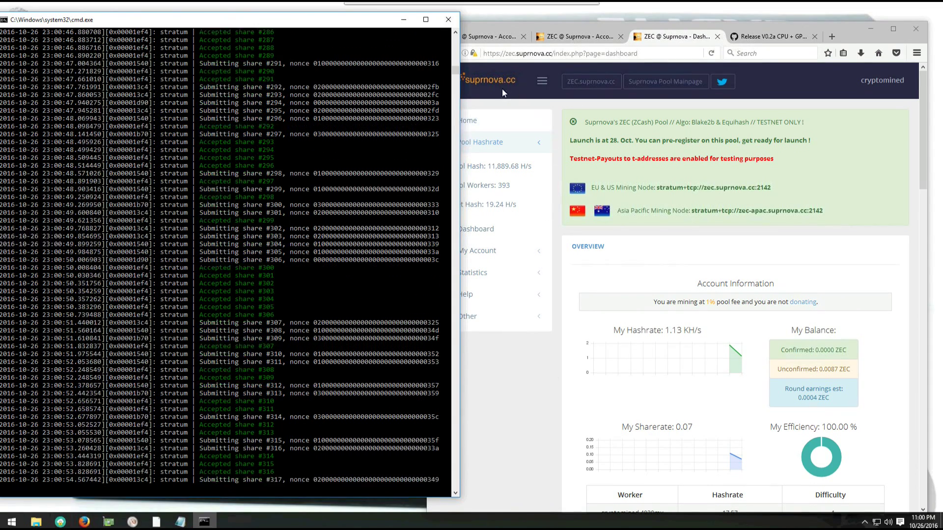
pyautogui.moveTo(455, 74); pyautogui.dragTo(461, 32)
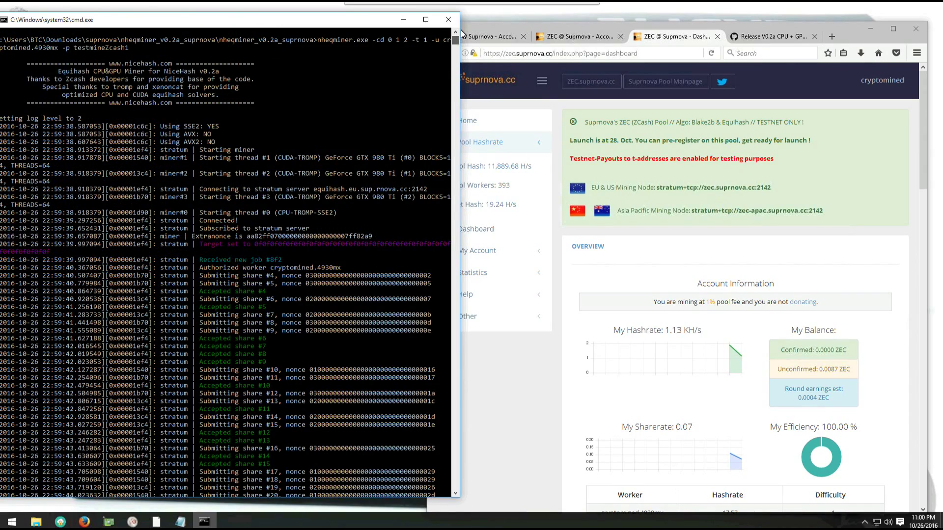